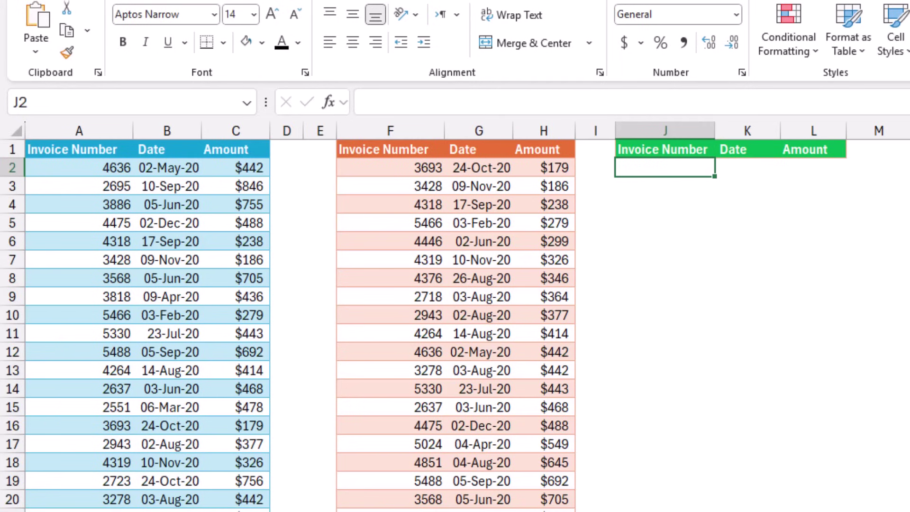
Enter =COUNTIF(Accounting[Invoice Number],Sales[Invoice Number]) in J2, giving 0 in rows 15 and 22
text(=countif()
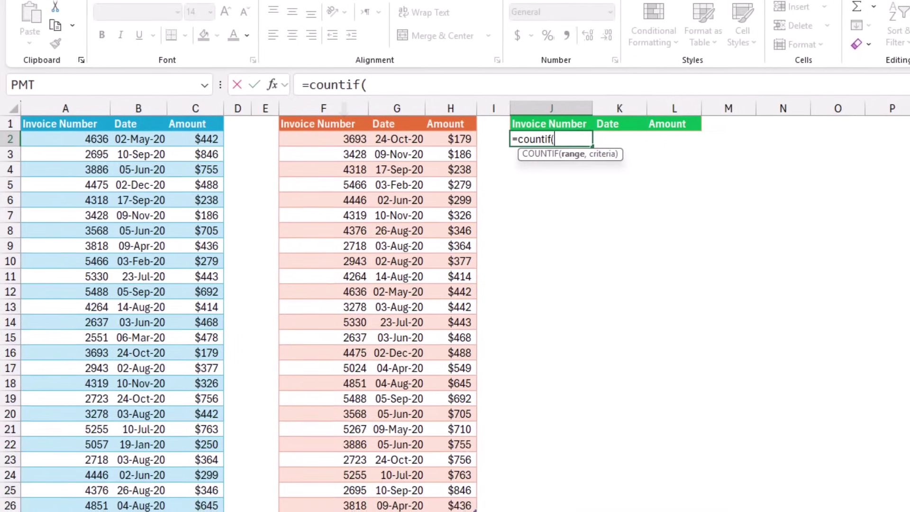
click(388, 130)
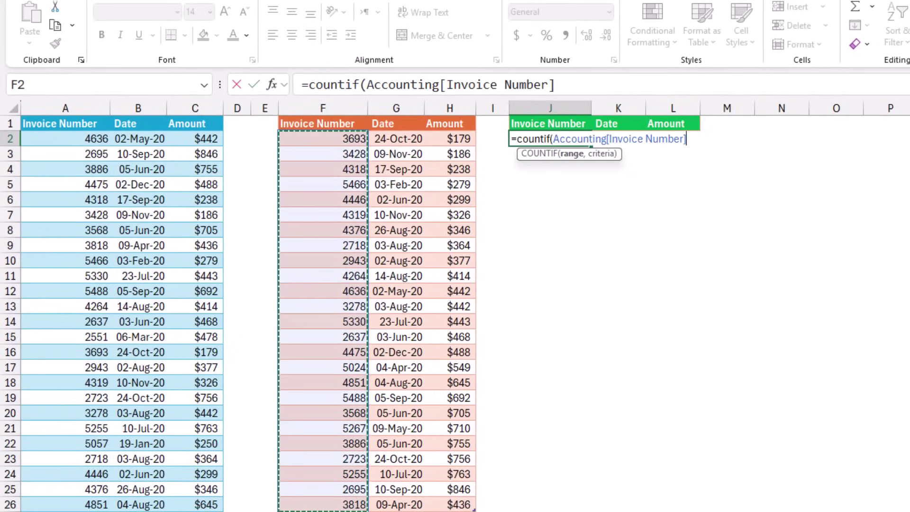
text(,)
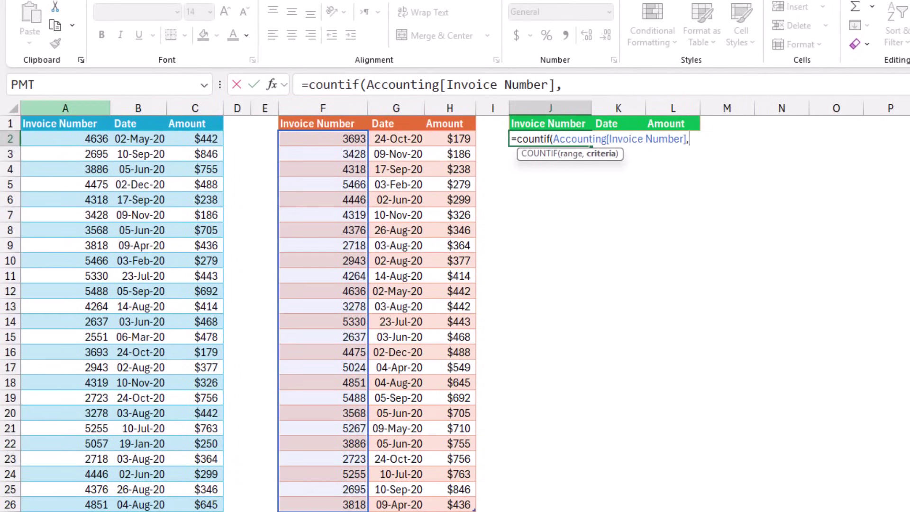
click(66, 131)
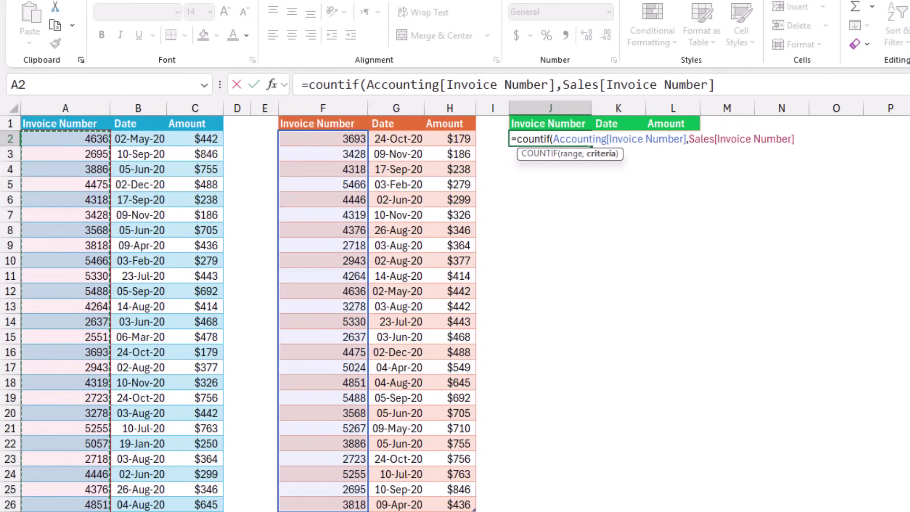
text())
key(Return)
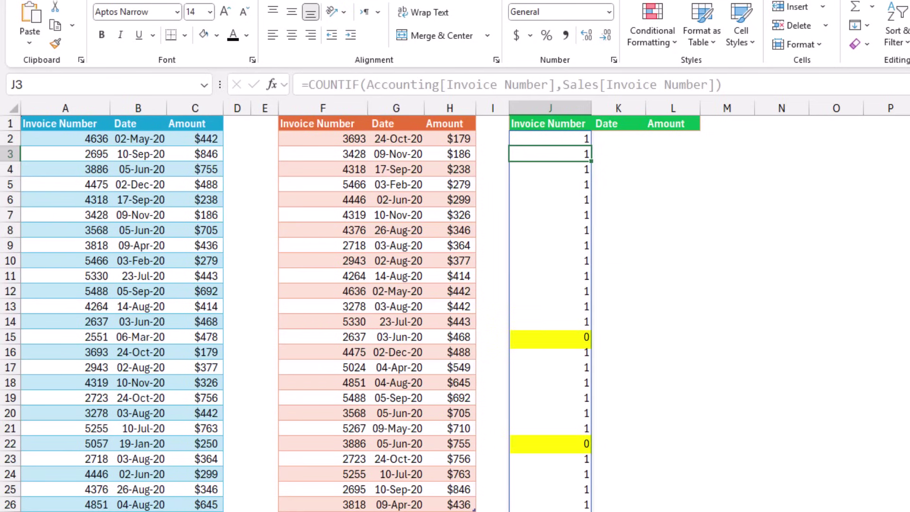
Append =0 to J2's COUNTIF formula so rows 15 and 22 show TRUE
click(550, 139)
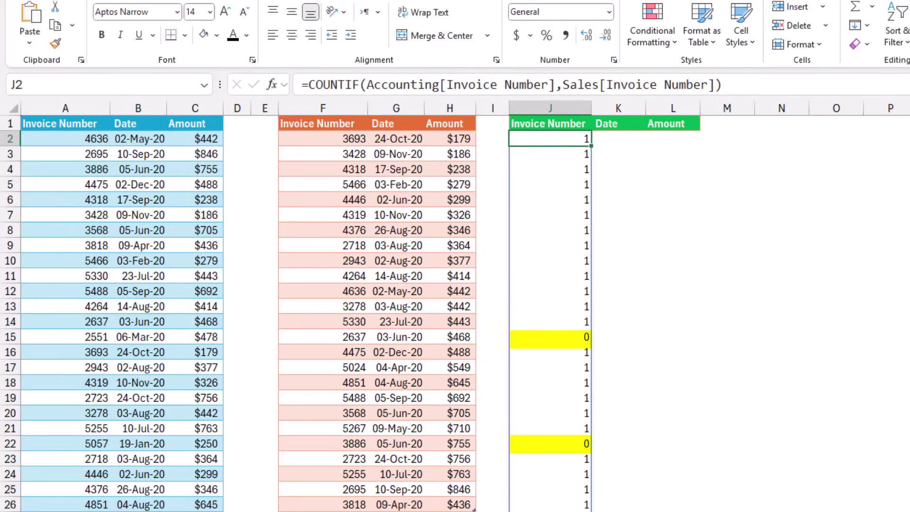
key(F2)
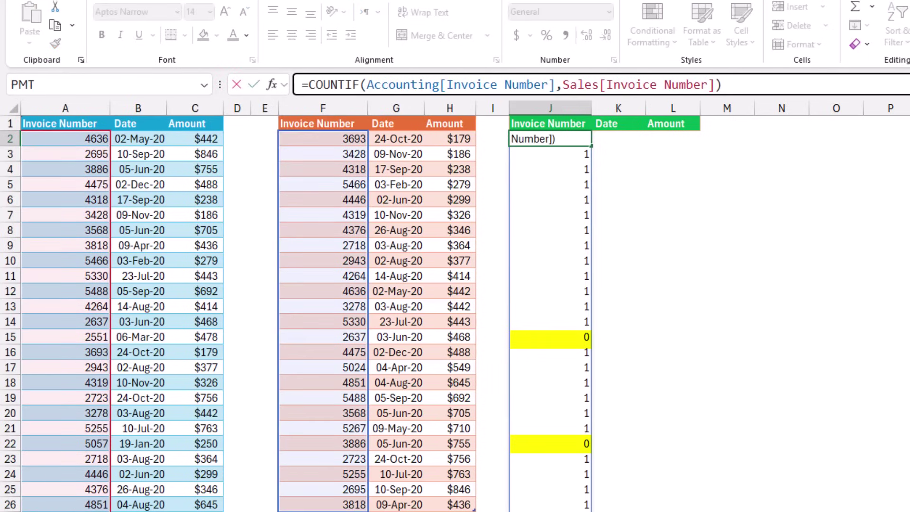
text(=0)
key(Return)
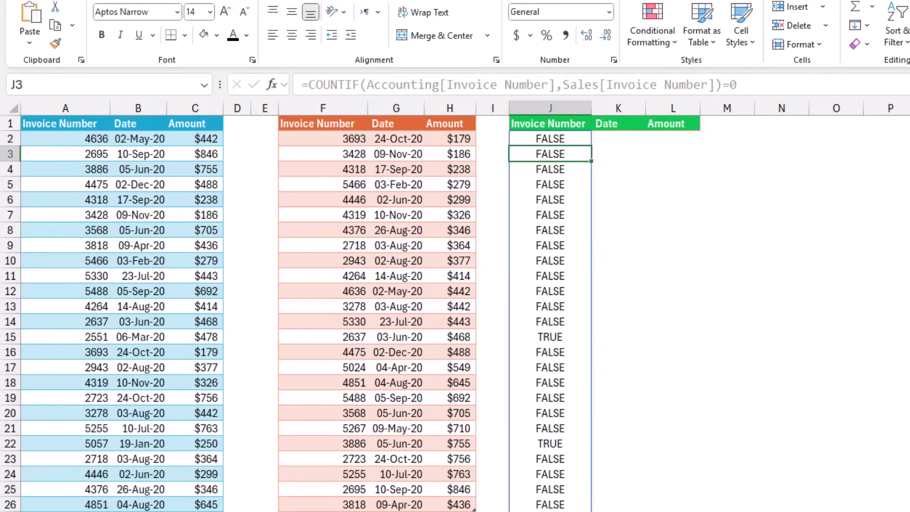
Wrap J2's COUNTIF test in FILTER(Sales, …) to list invoices 2551, 5057 and 9818
click(550, 139)
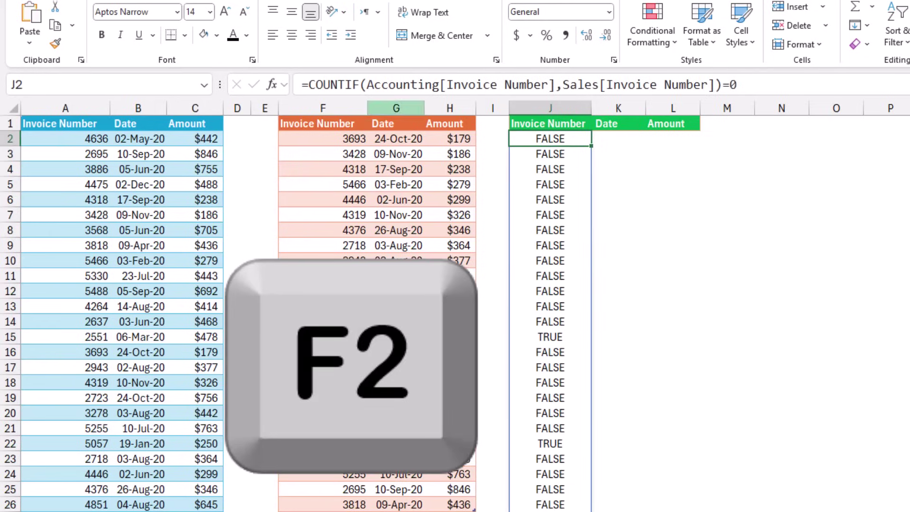
key(F2)
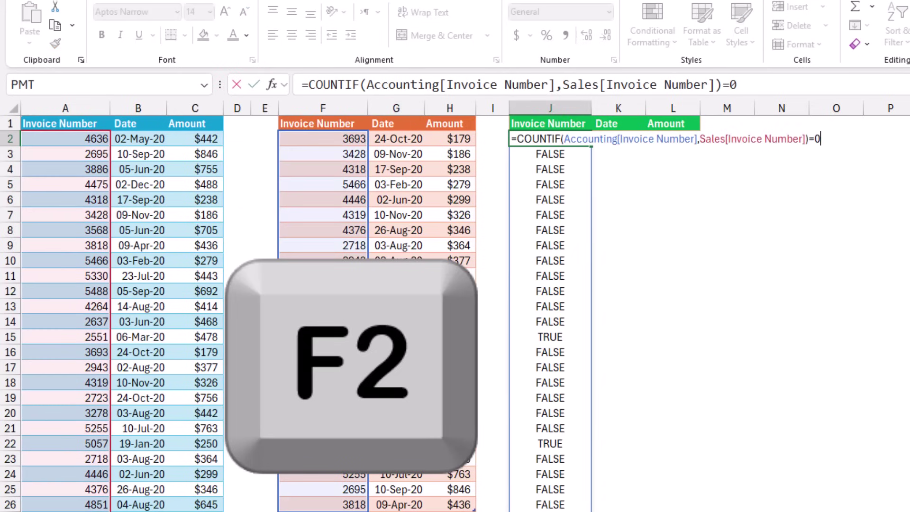
click(516, 138)
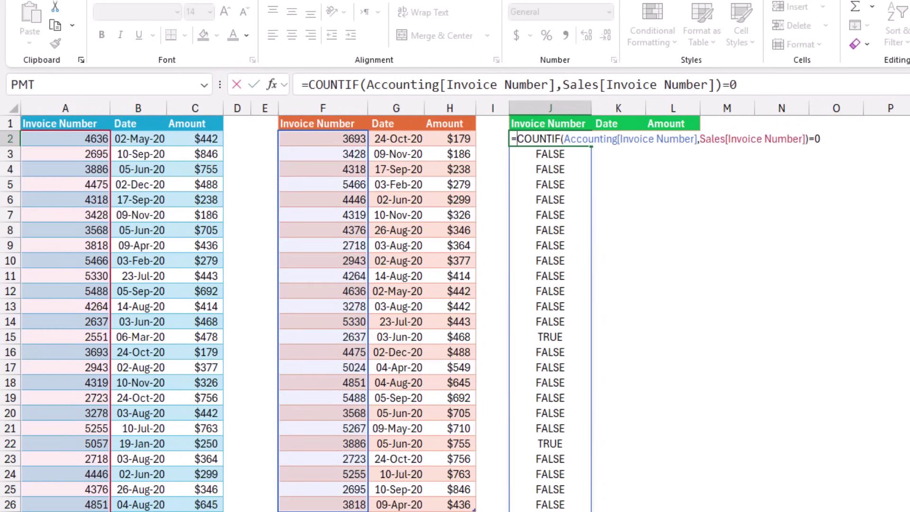
text(Filter()
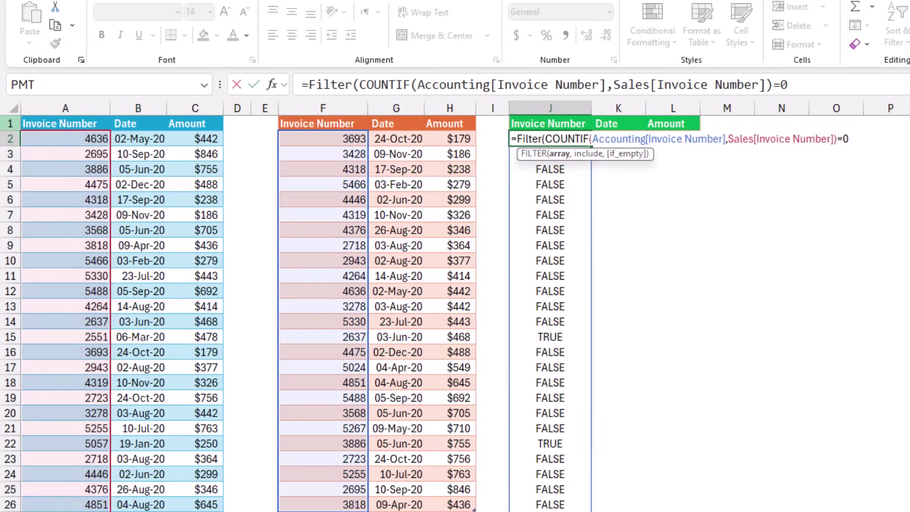
text(Sales)
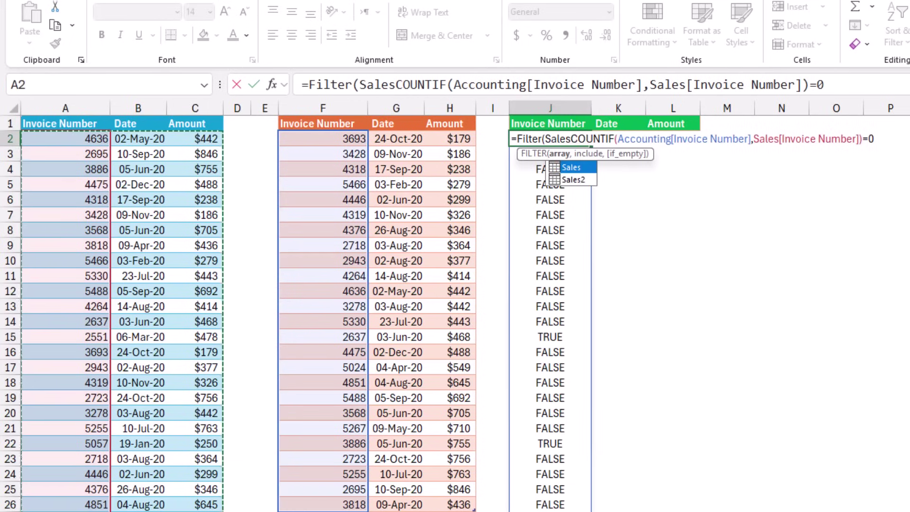
text(,)
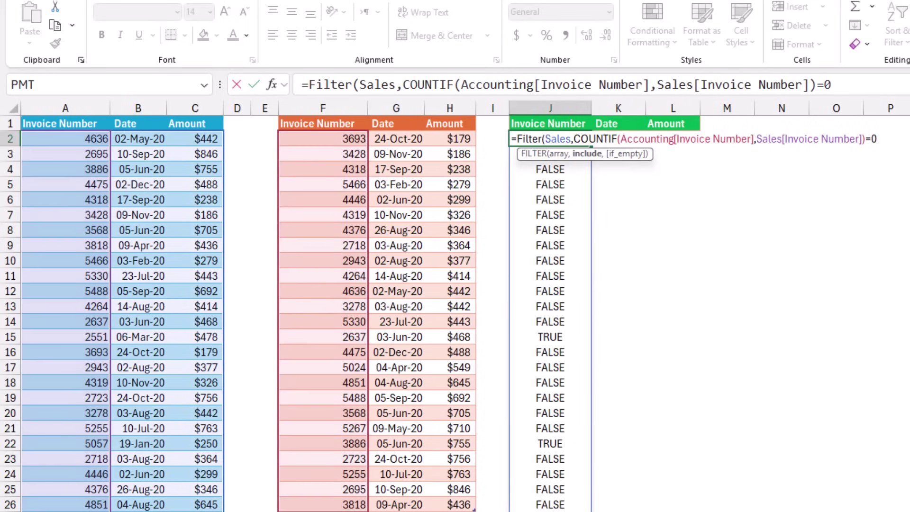
text())
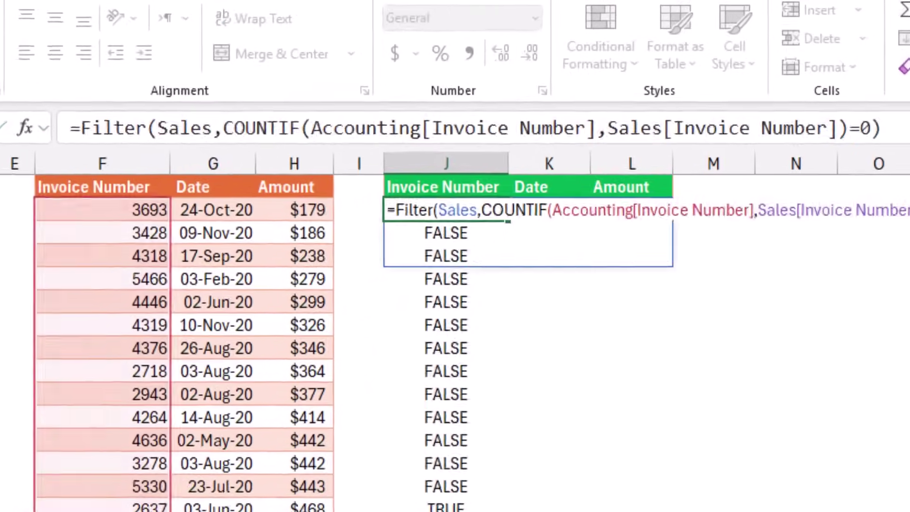
key(Return)
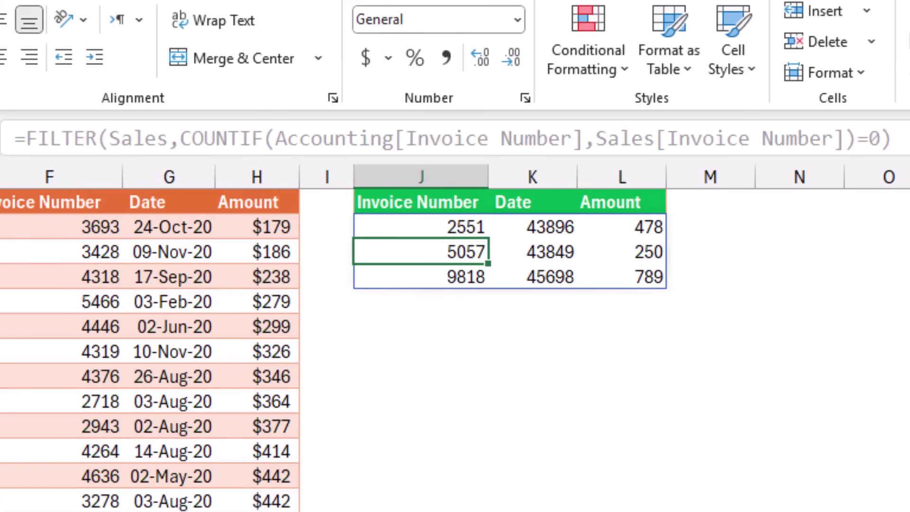
Enter =XMATCH(Sales[Invoice Number],Accounting[Invoice Number]) in J2, yielding #N/A in rows 15 and 22
click(421, 227)
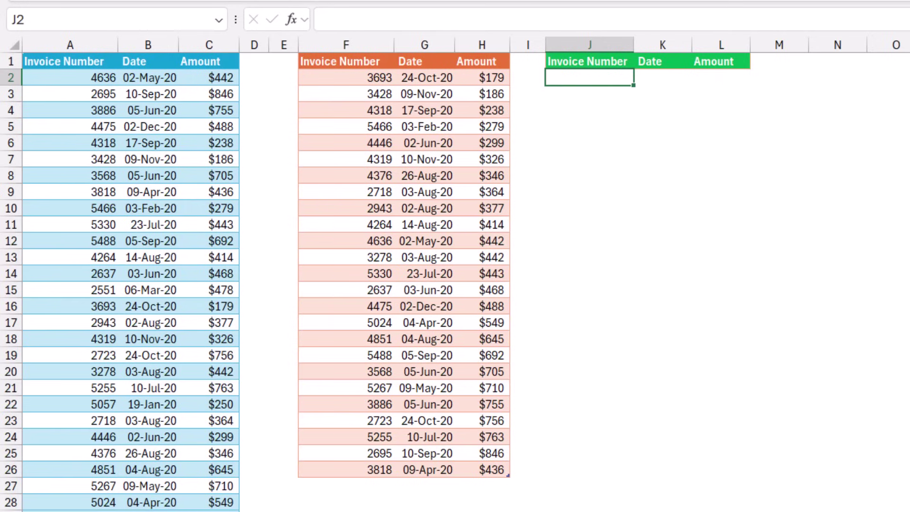
text(=xmatc)
key(Tab)
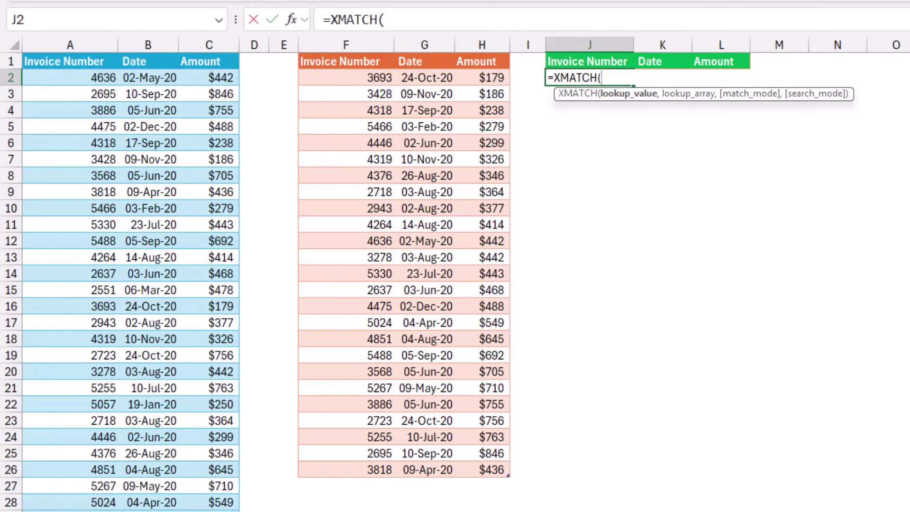
click(70, 77)
key(ctrl+shift+Down)
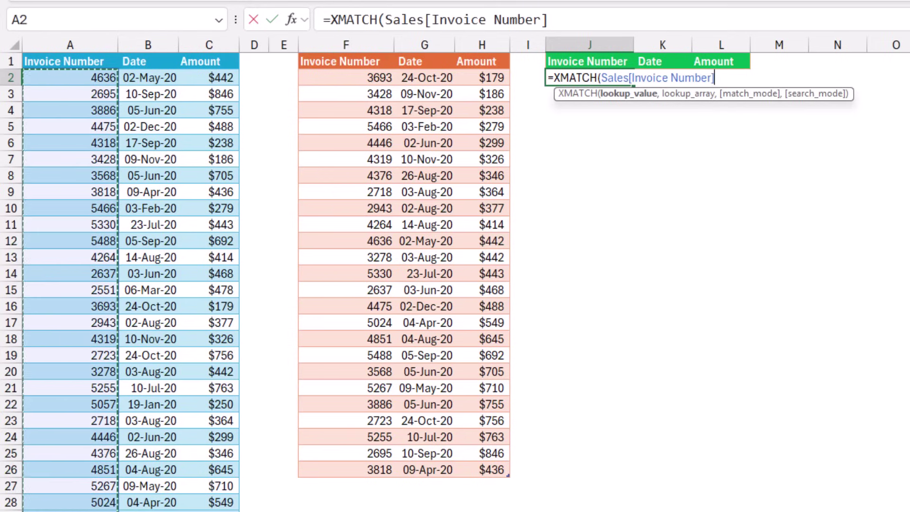
text(,)
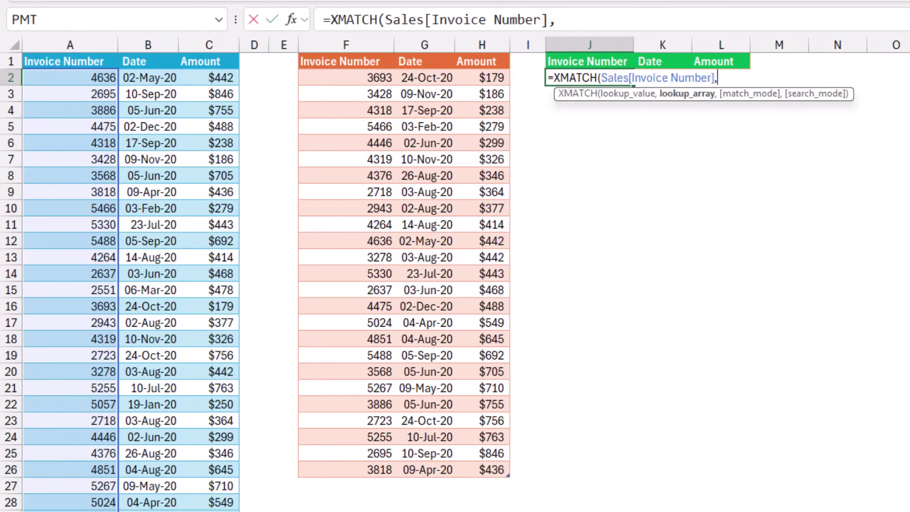
click(346, 77)
key(ctrl+shift+Down)
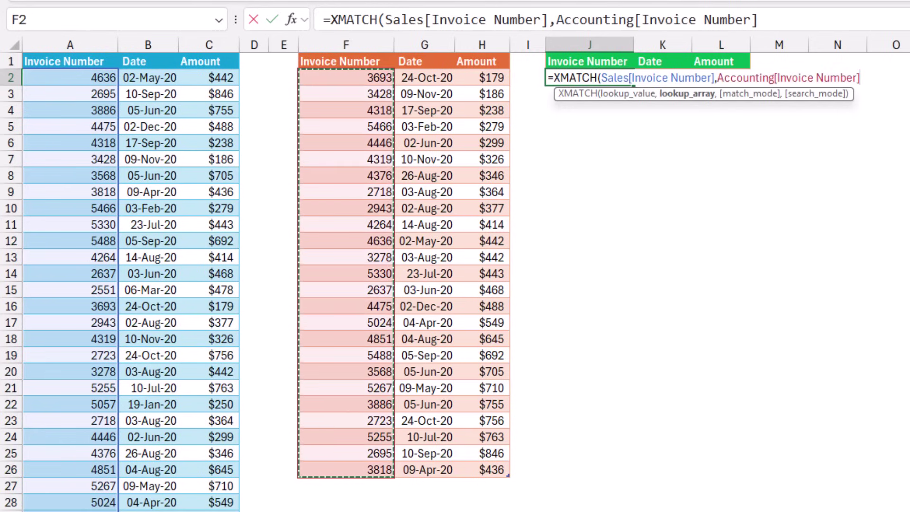
text())
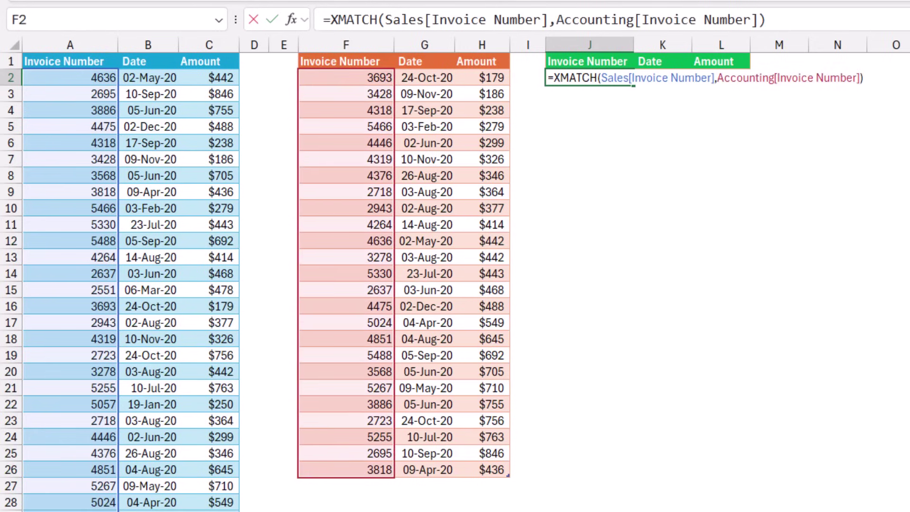
key(Return)
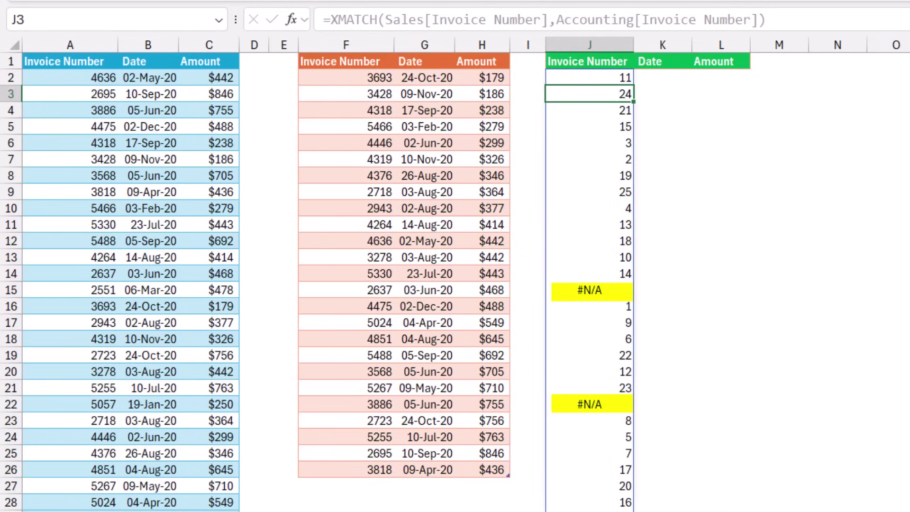
Wrap J2's XMATCH formula in ISNA so unmatched rows 15 and 22 show TRUE
click(590, 77)
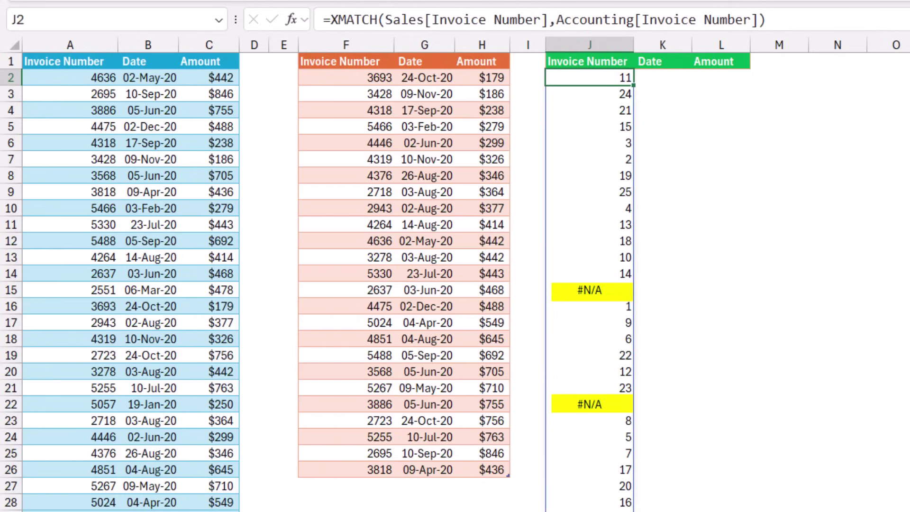
key(F2)
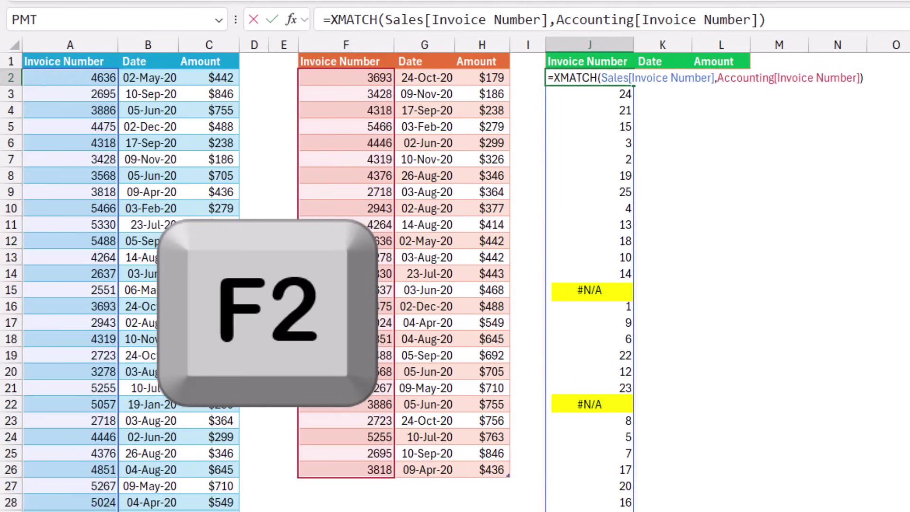
text(ISNA()
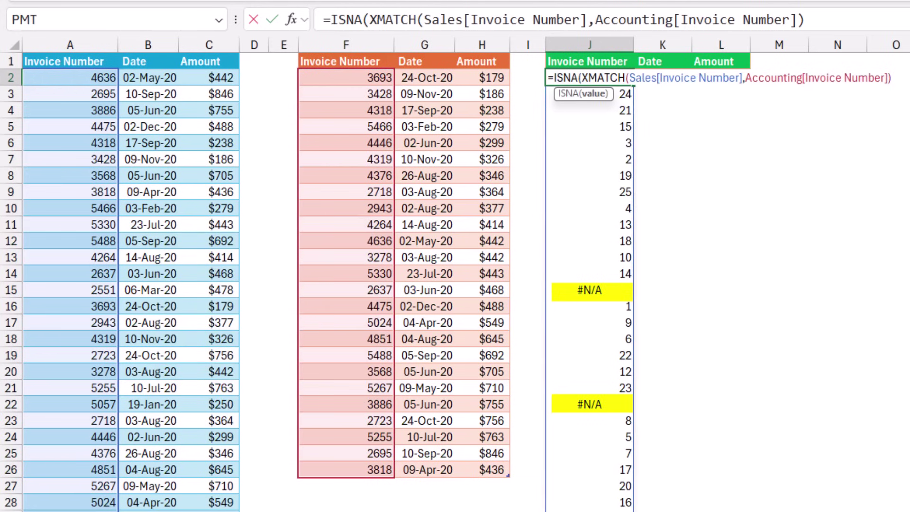
click(806, 20)
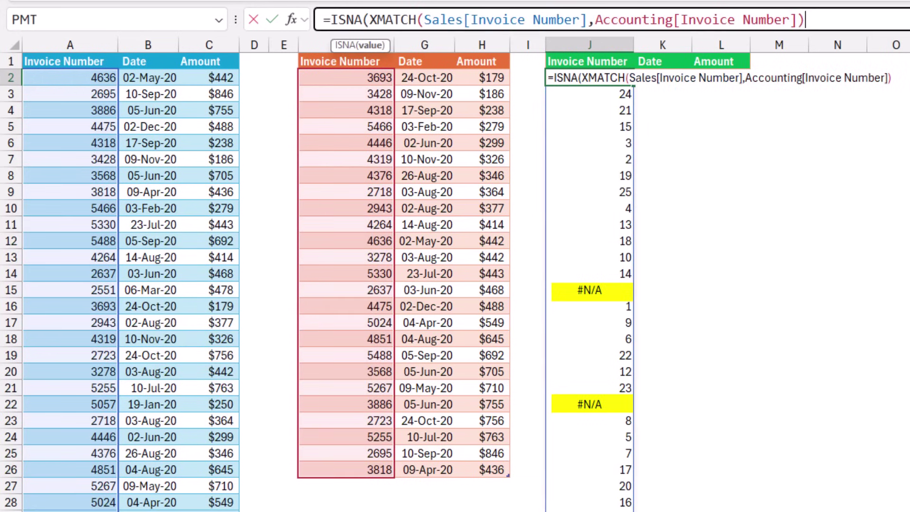
text())
key(Return)
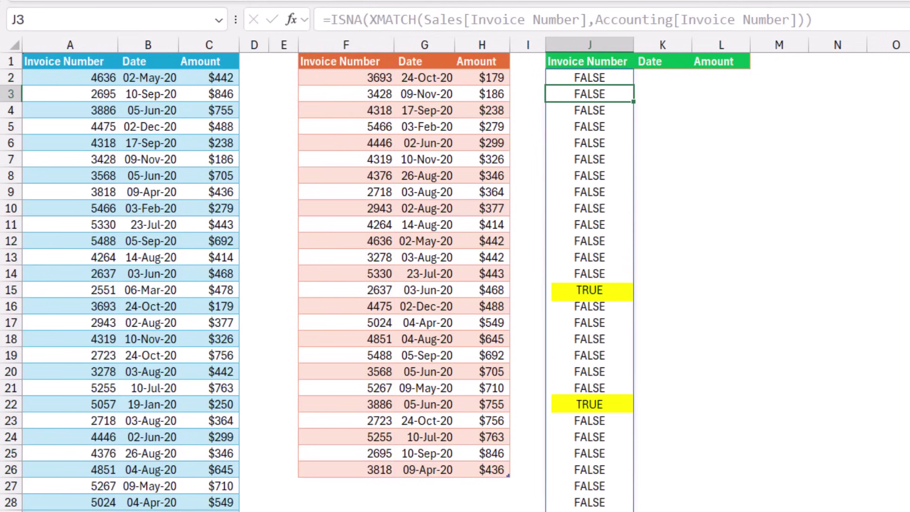
click(589, 77)
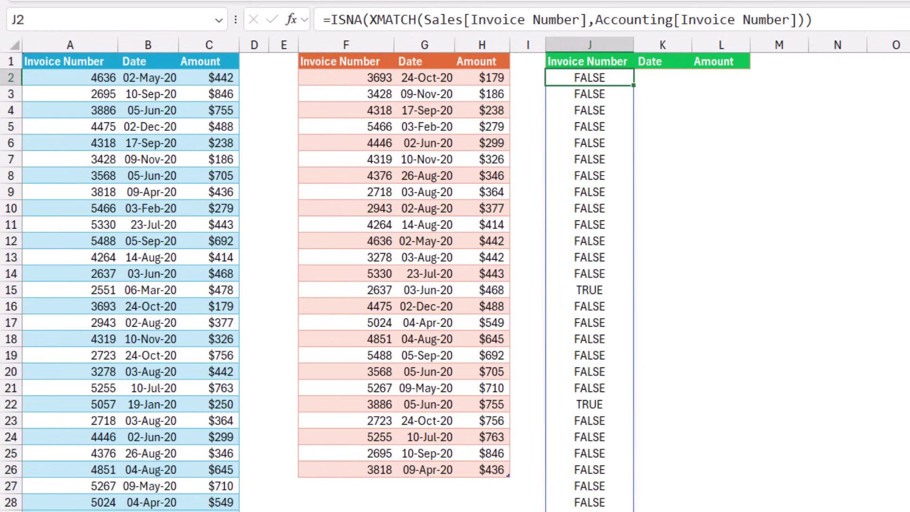
key(F2)
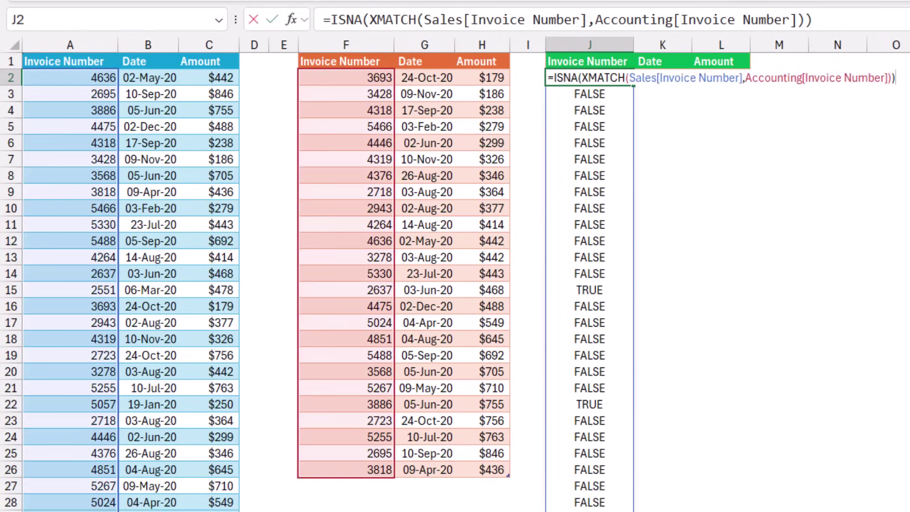
Wrap the ISNA/XMATCH test in FILTER(Sales, …), listing invoices 2551, 5057 and 9818 with dates and amounts
click(554, 77)
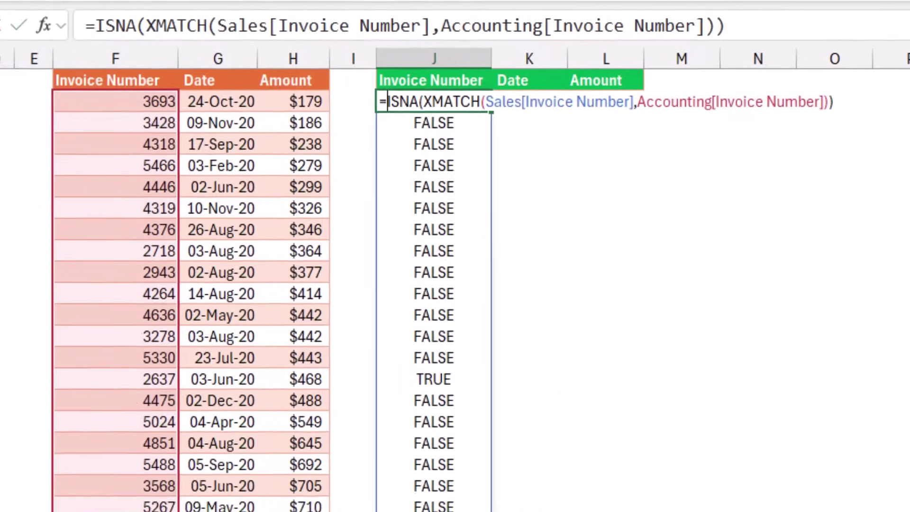
text(F)
text(ilter)
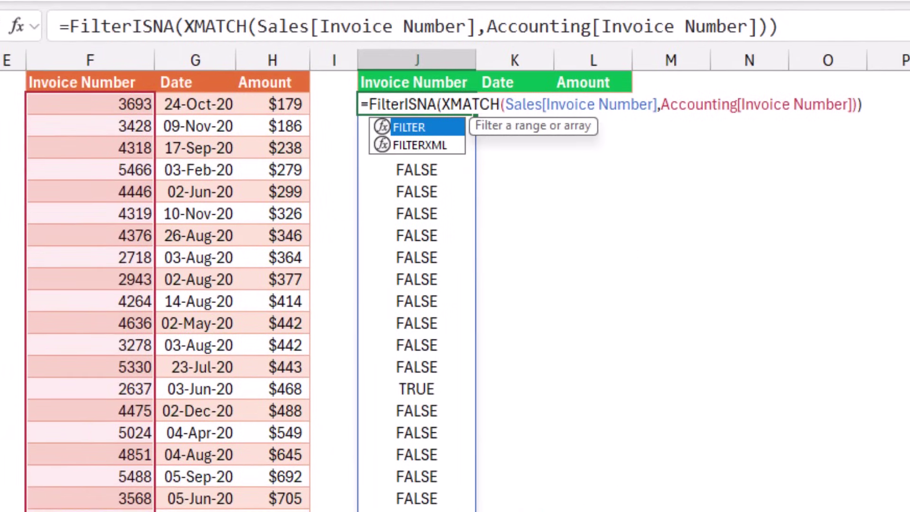
text(()
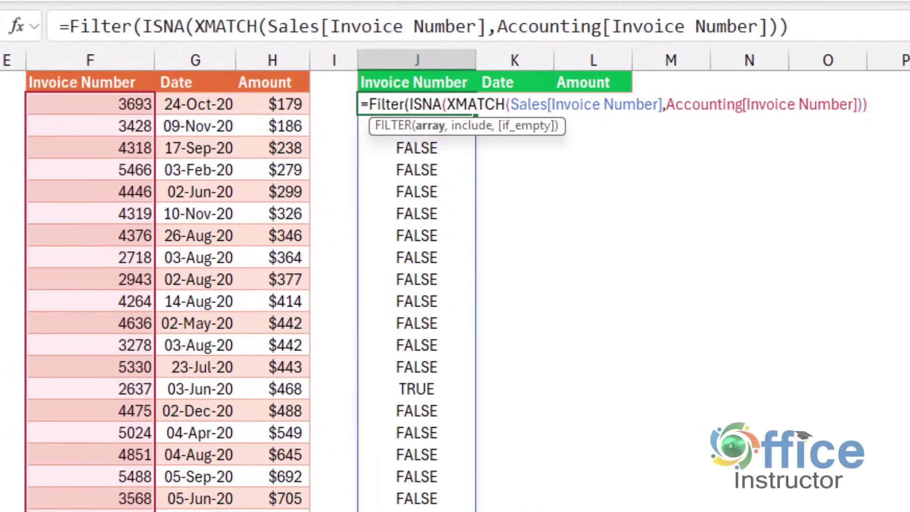
text(Sales)
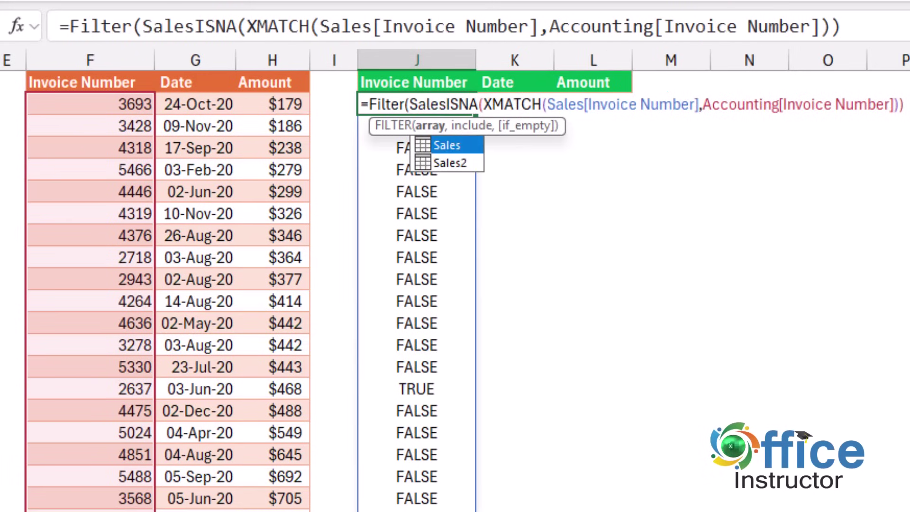
text(,)
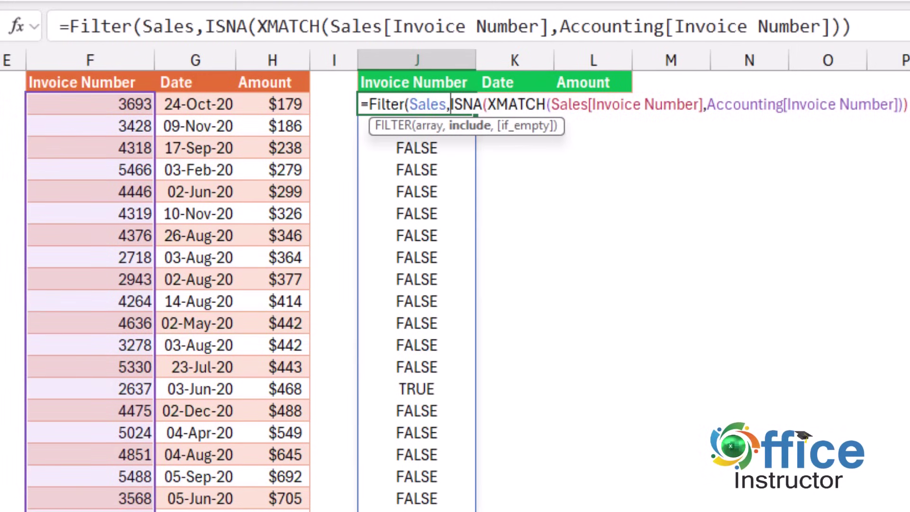
click(852, 26)
text())
key(Return)
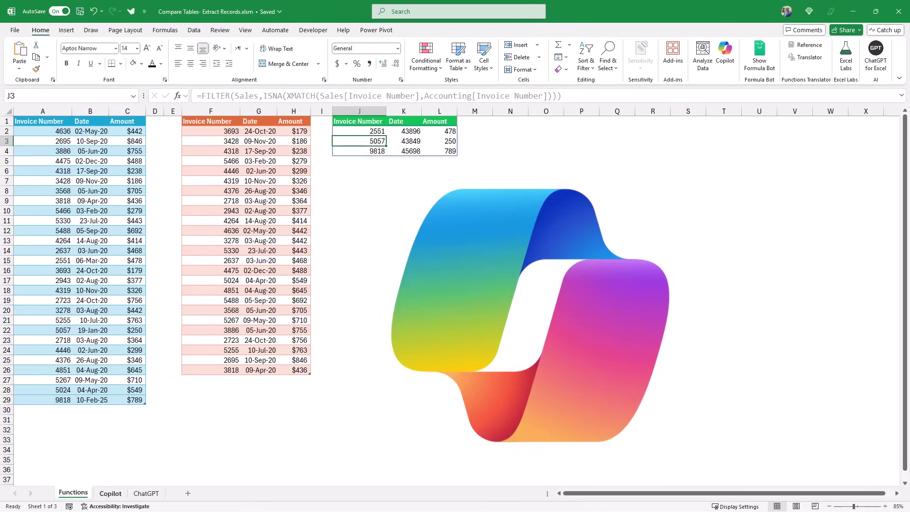
Switch to the Copilot sheet and open the Copilot pane from the Home ribbon
key(ctrl+Page_Down)
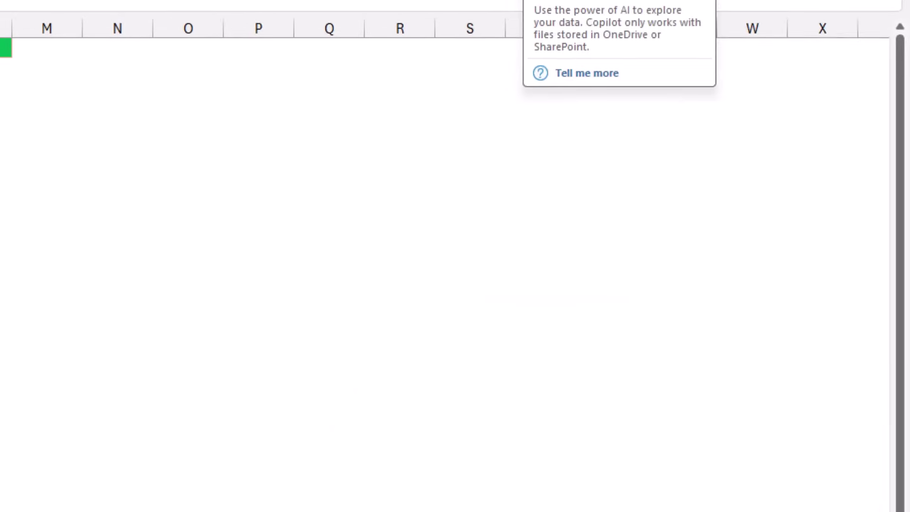
click(369, 161)
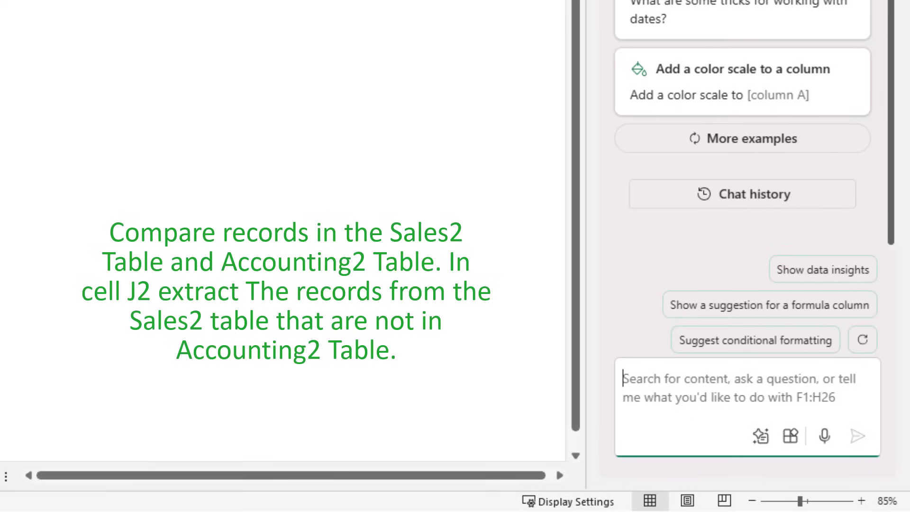
Paste the request to extract Sales2 records missing from Accounting2 into J2 into Copilot's box
text(Compare records in the Sales2 Table and Accounting2 Table. In cell J2 extract records from Sales2 table that are not in Accounting2 Table.)
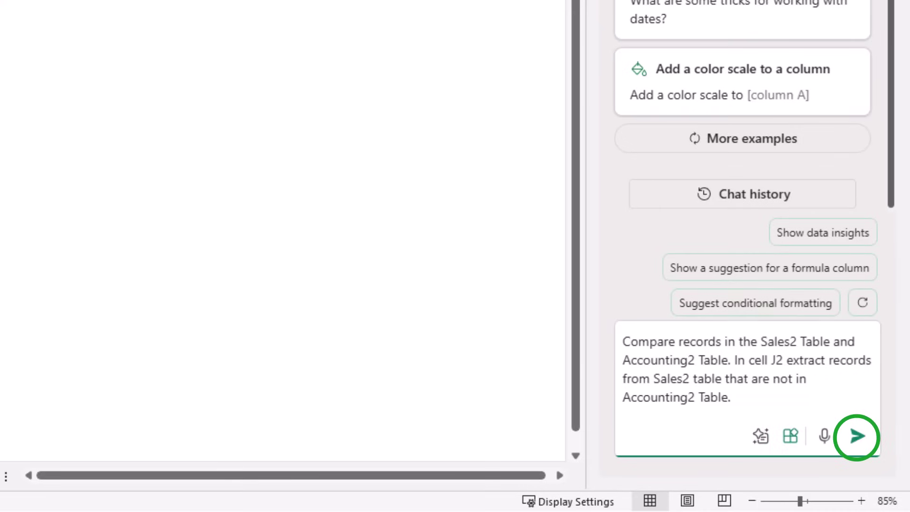
Send the request and get Copilot's FILTER/ISNA/MATCH formula on Sales2 and Accounting2 invoice numbers
click(857, 436)
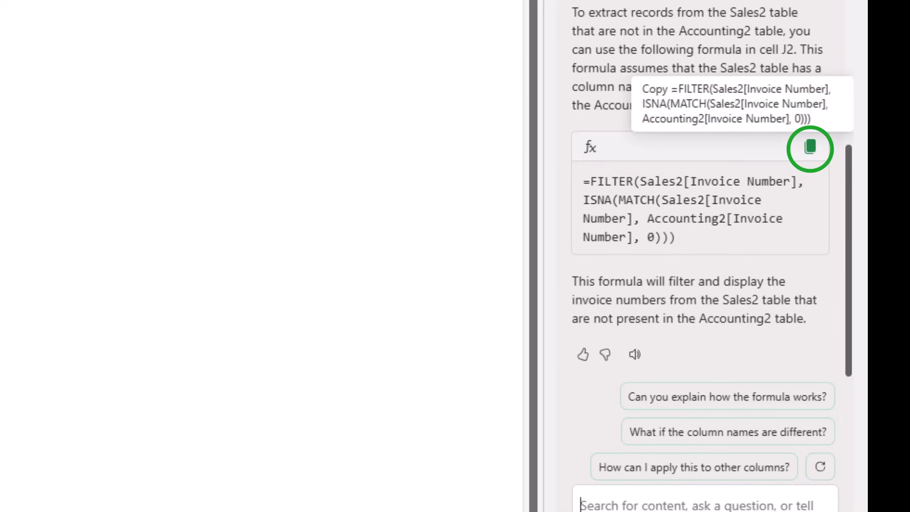
Copy Copilot's FILTER formula into J2, listing invoice numbers 2551, 5057 and 9818
click(810, 147)
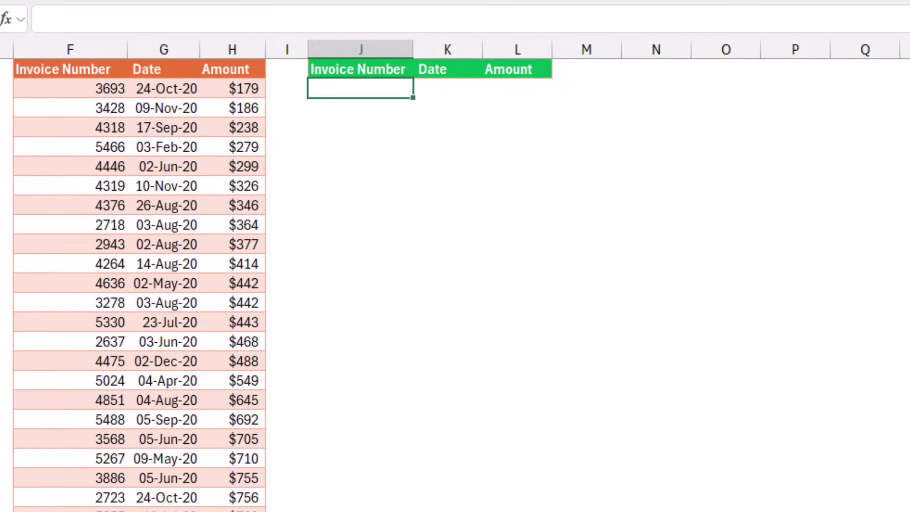
key(ctrl+v)
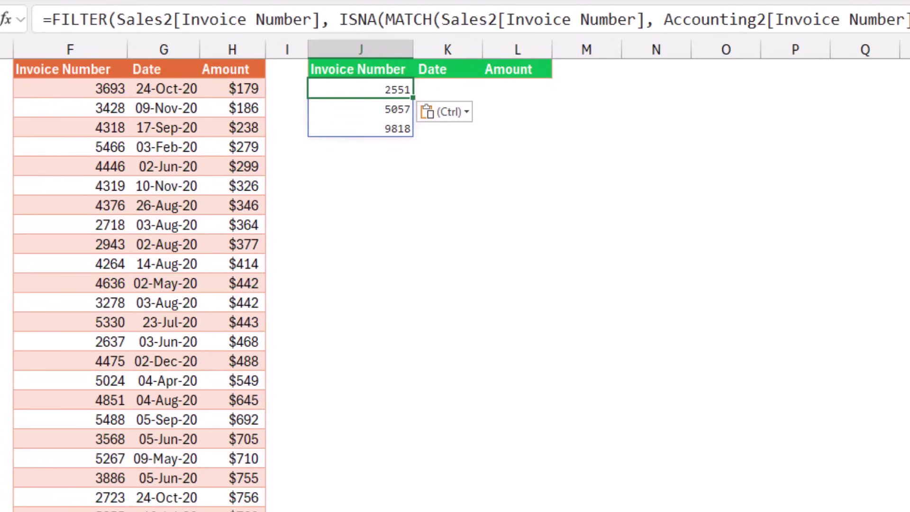
key(Escape)
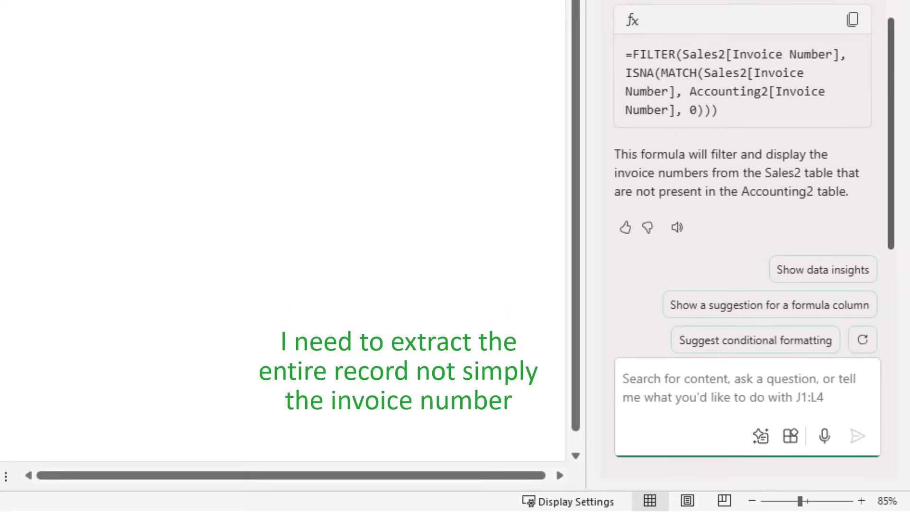
Send Copilot a follow-up asking for whole records, then paste a reworded 'entire records' prompt
key(ctrl+v)
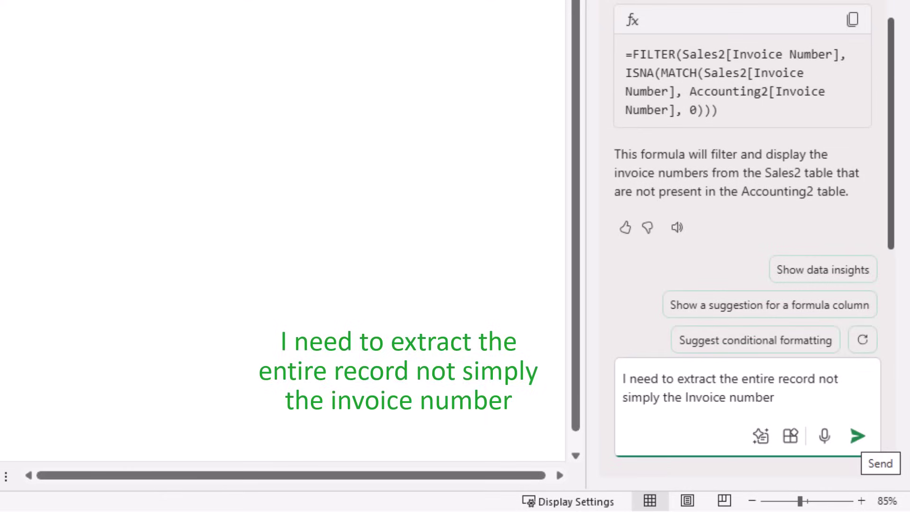
click(858, 436)
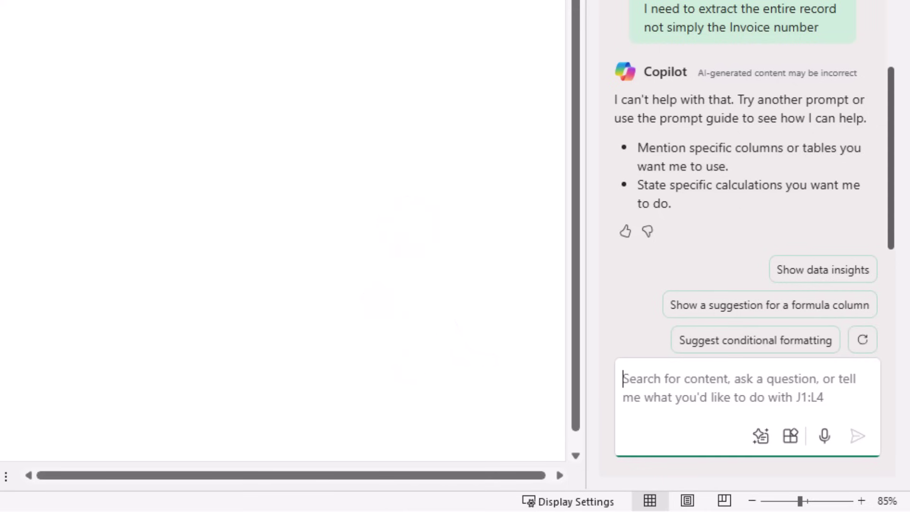
key(ctrl+v)
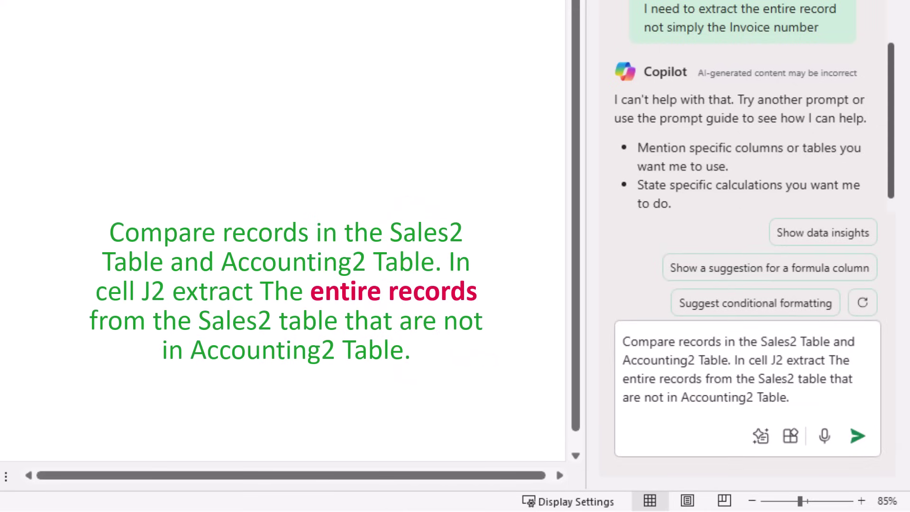
Put Copilot's =FILTER(Sales2, ISNA(MATCH(…))) formula in J2, spilling records 2551, 5057 and 9818
click(858, 436)
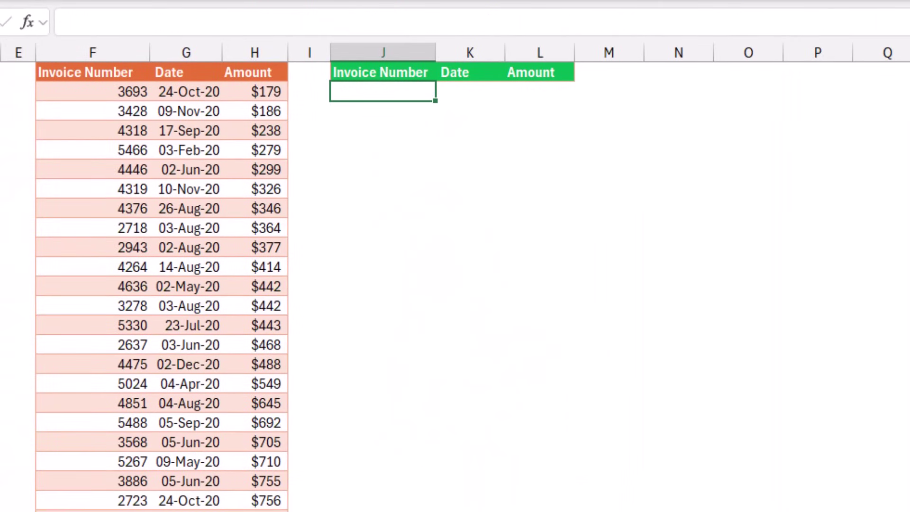
key(ctrl+v)
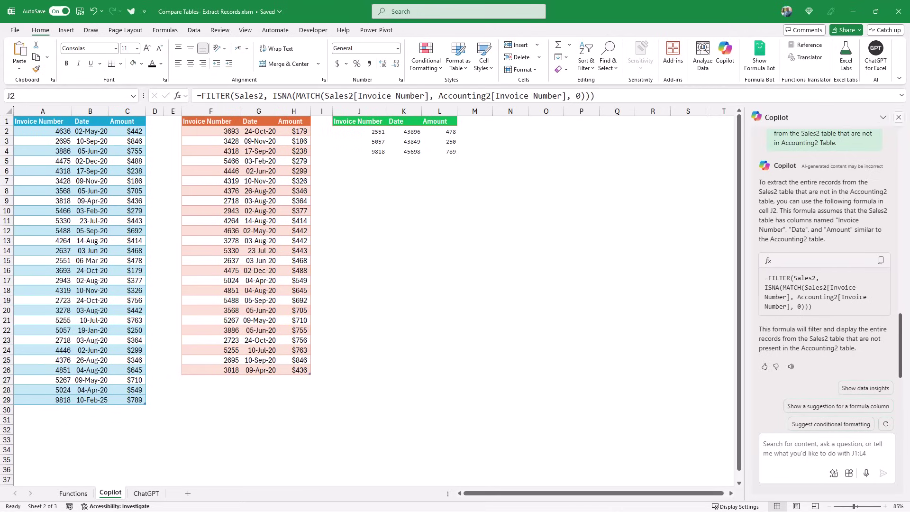
Close the Copilot pane and select J2 on the ChatGPT sheet
click(898, 118)
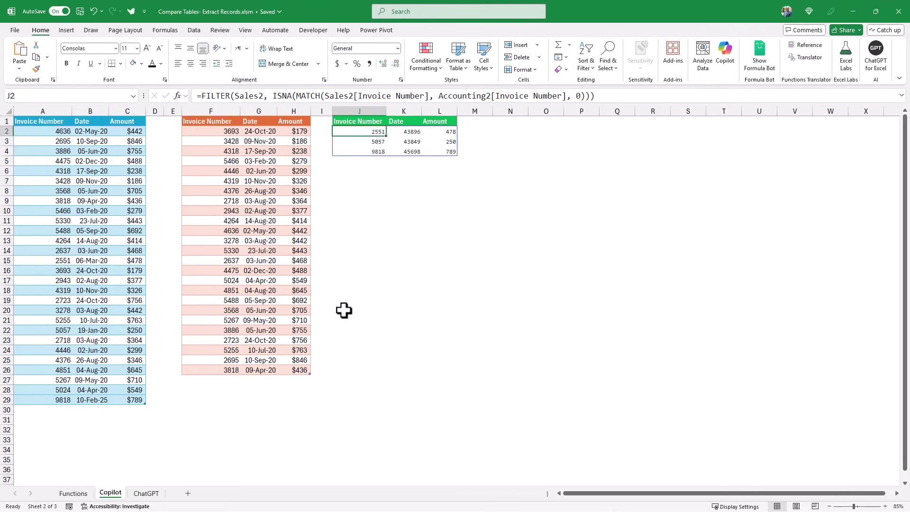
click(146, 495)
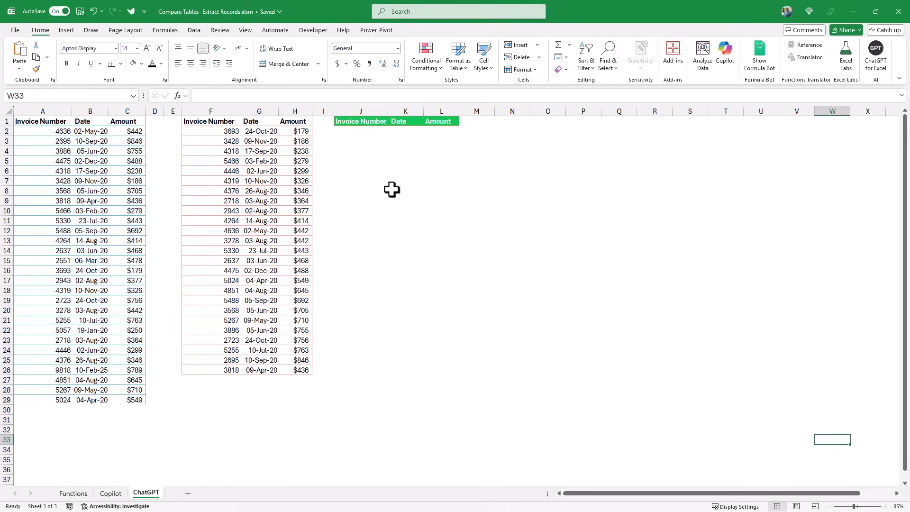
click(358, 131)
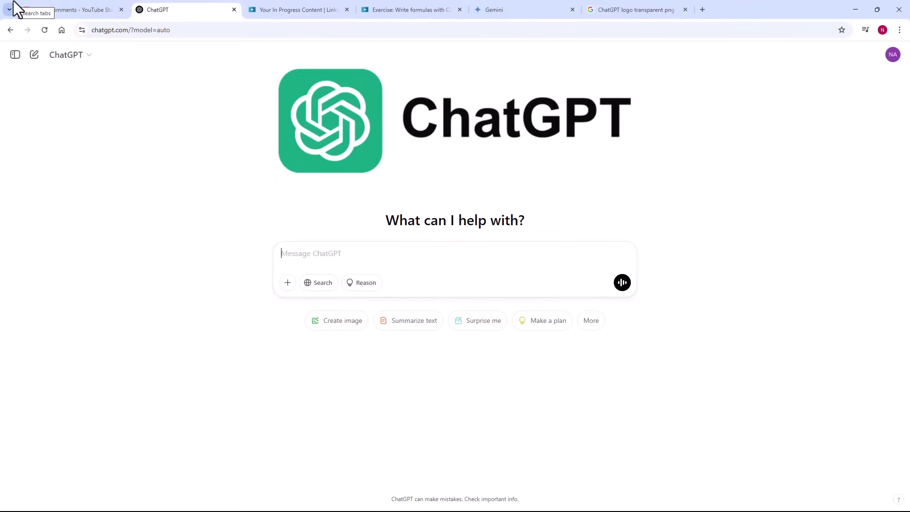
Enter a ChatGPT prompt to extract into J2 the A2:C29 records missing from F2:H26
key(ctrl+v)
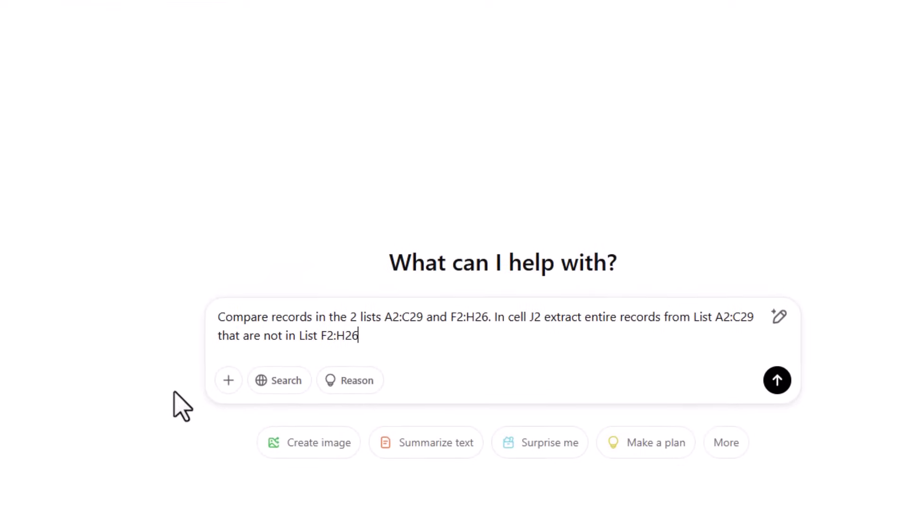
click(223, 383)
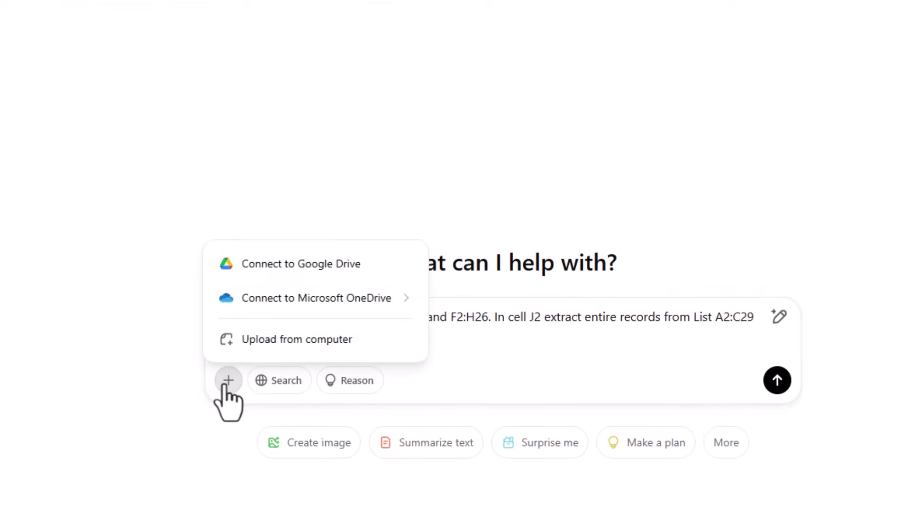
Attach the spreadsheet screenshot from the computer and send the comparison prompt
click(313, 346)
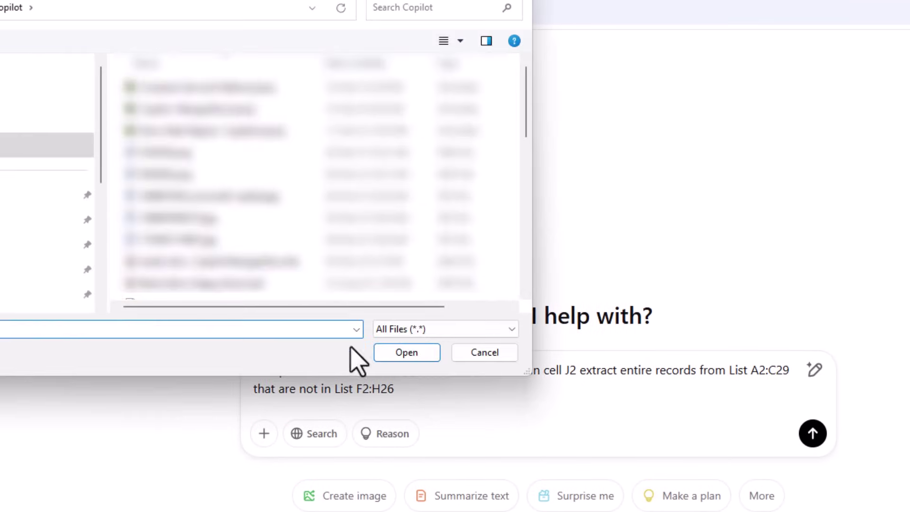
scroll(299, 198, down, 3)
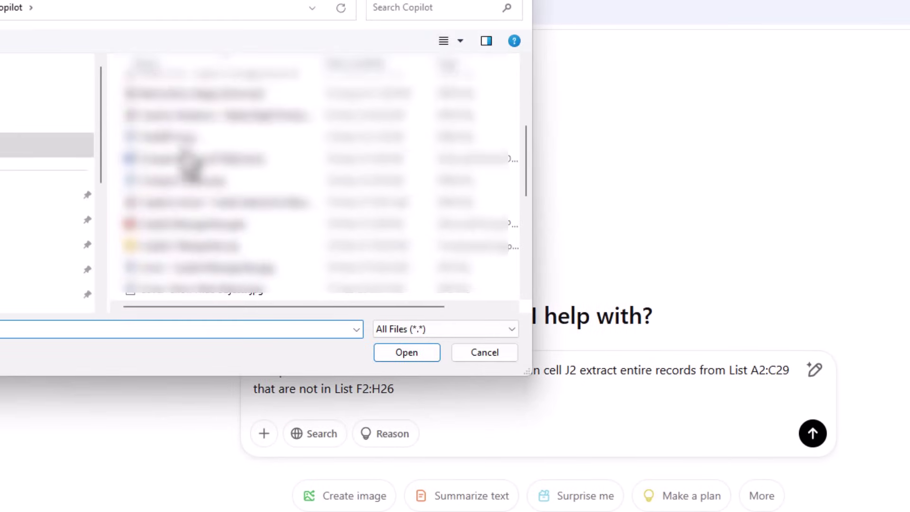
click(166, 137)
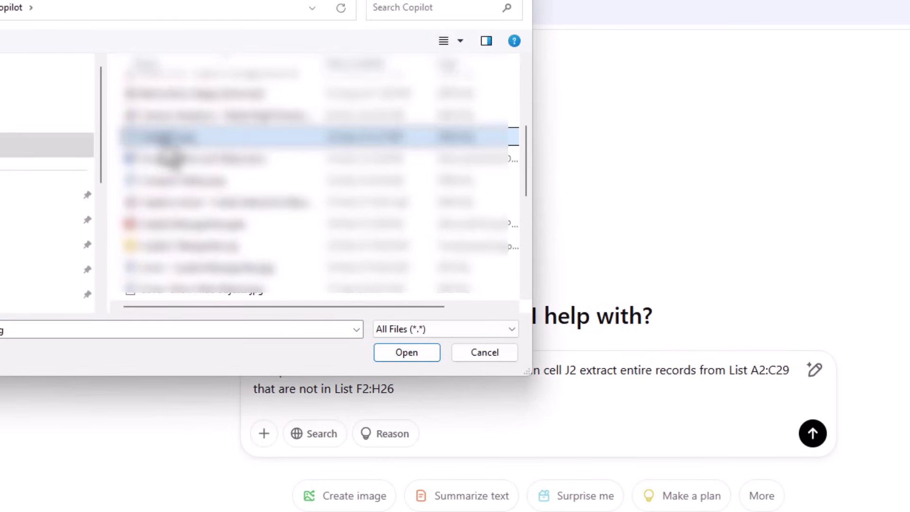
click(401, 362)
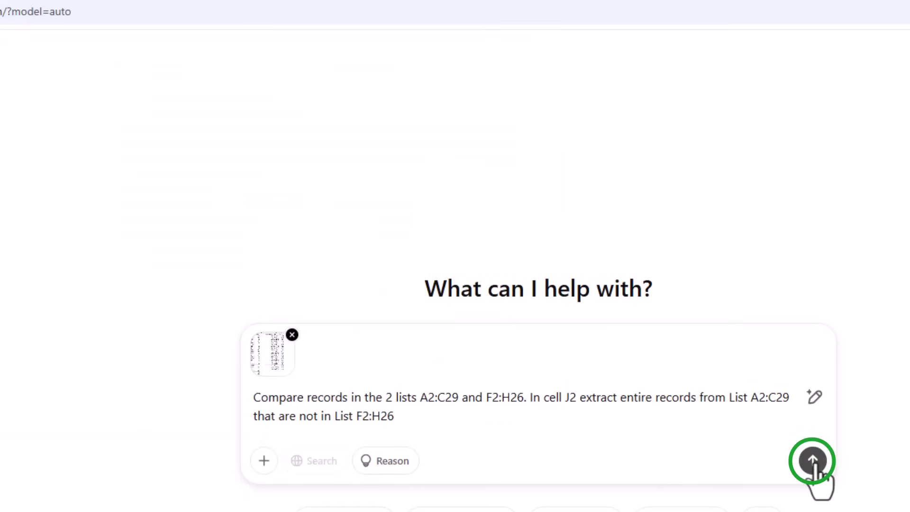
click(812, 461)
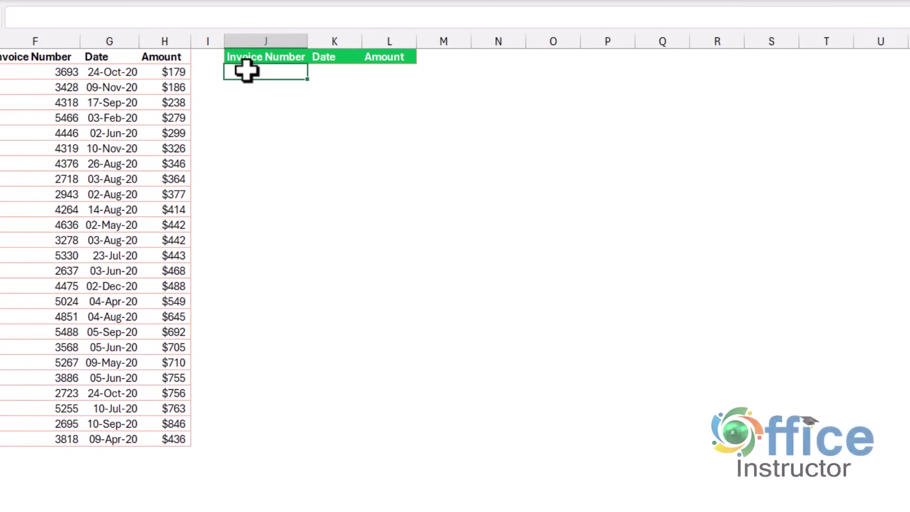
Paste ChatGPT's FILTER/COUNTIFS formula into J2 to list records 2551, 5057 and 9818
key(ctrl+v)
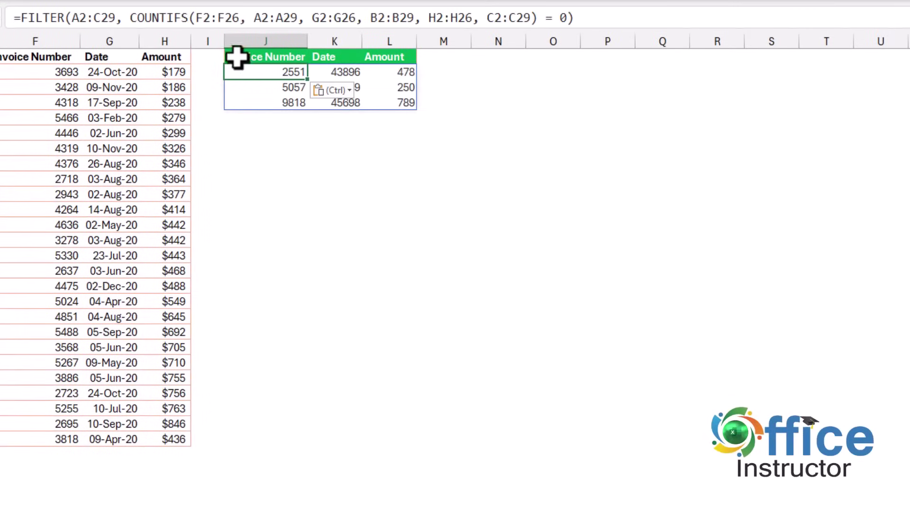